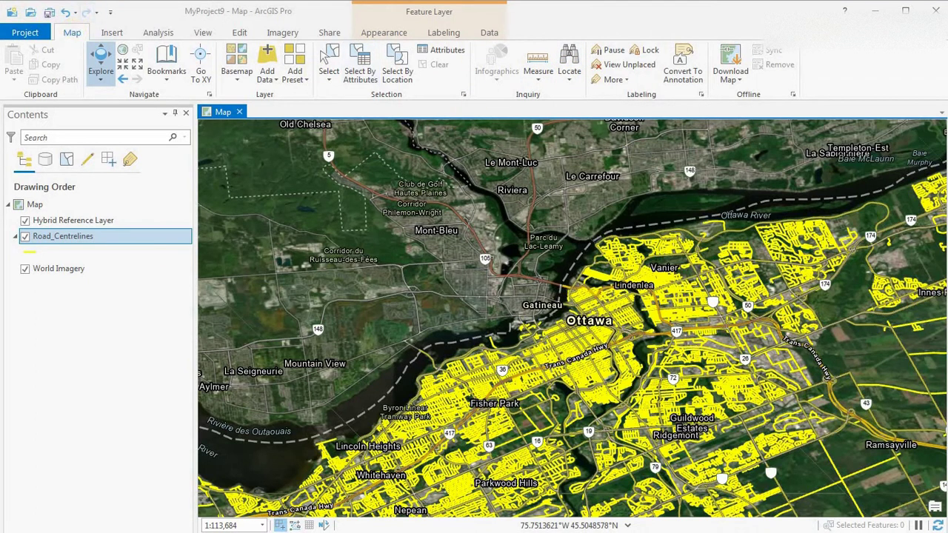
Search for "wellington" with the Locate tool and zoom to the suggested result Wellington St, Ottawa, ON, K1A, CAN
left_click(117, 33)
left_click(74, 33)
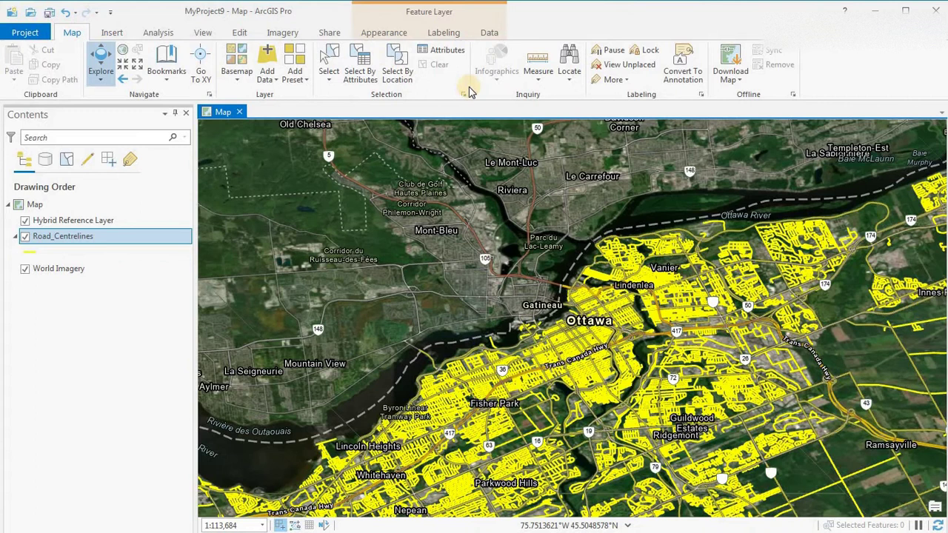
left_click(569, 65)
left_click(780, 158)
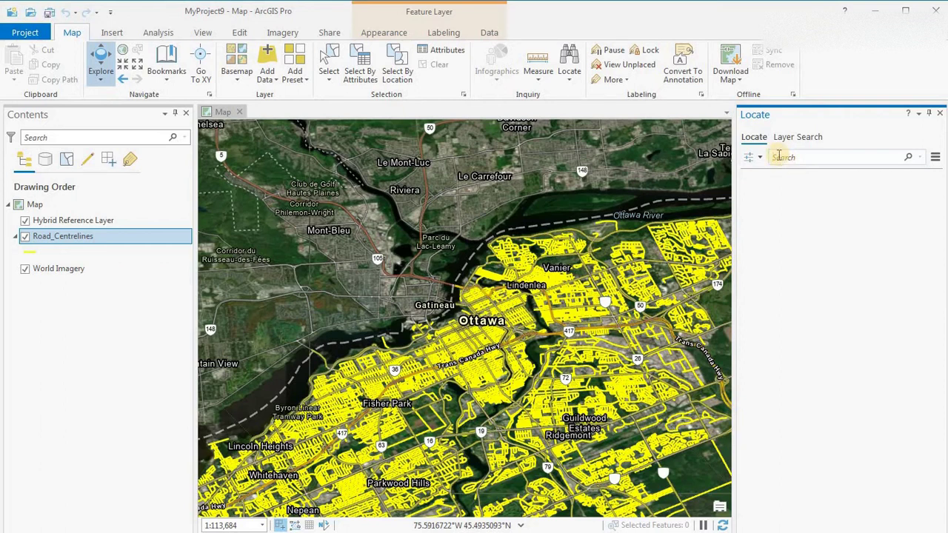
type("well")
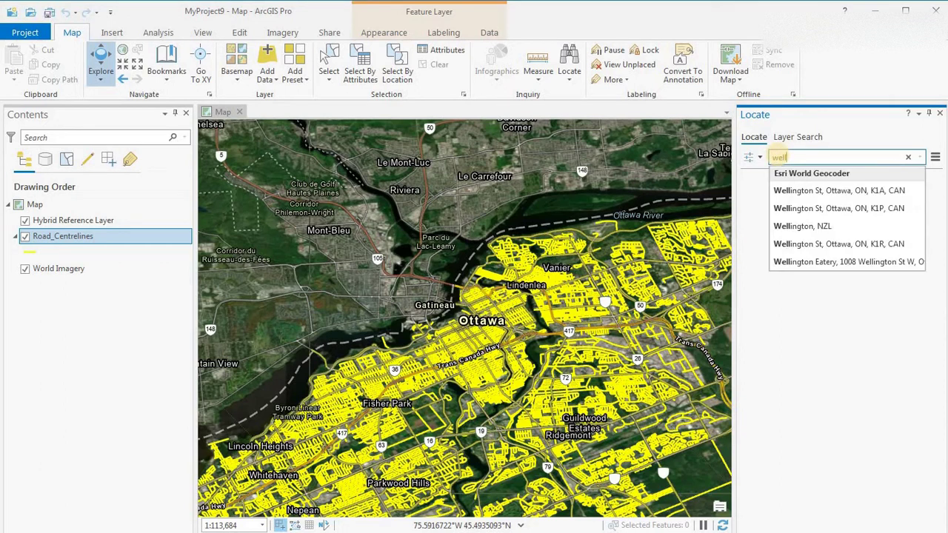
type("ingto")
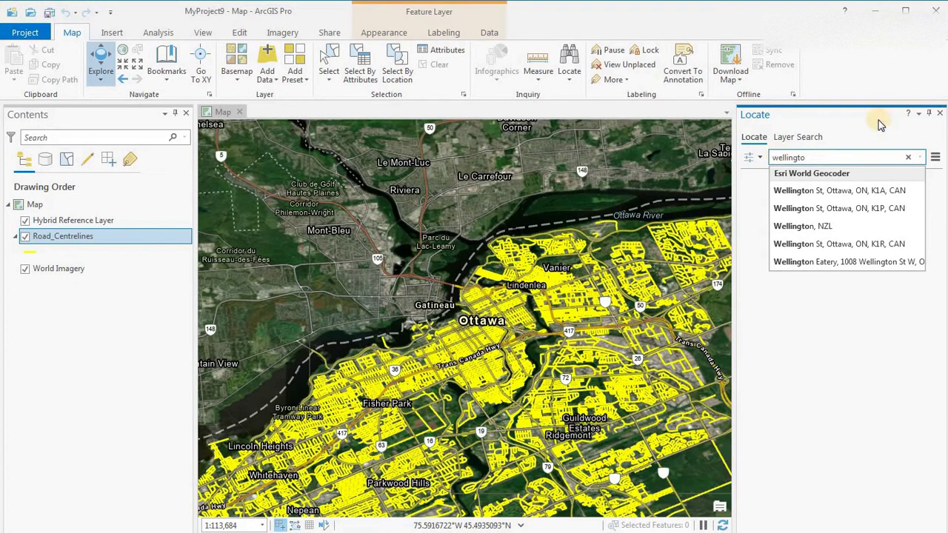
type("n")
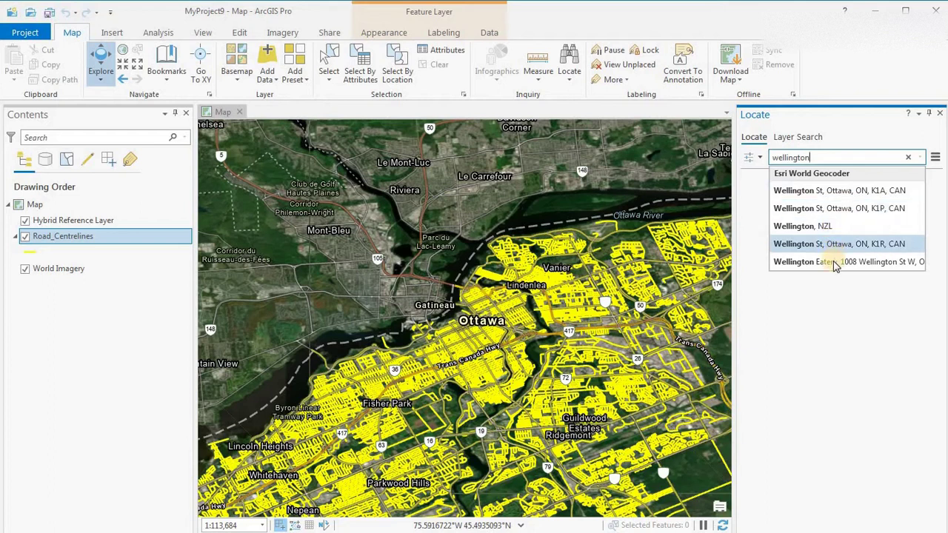
left_click(812, 191)
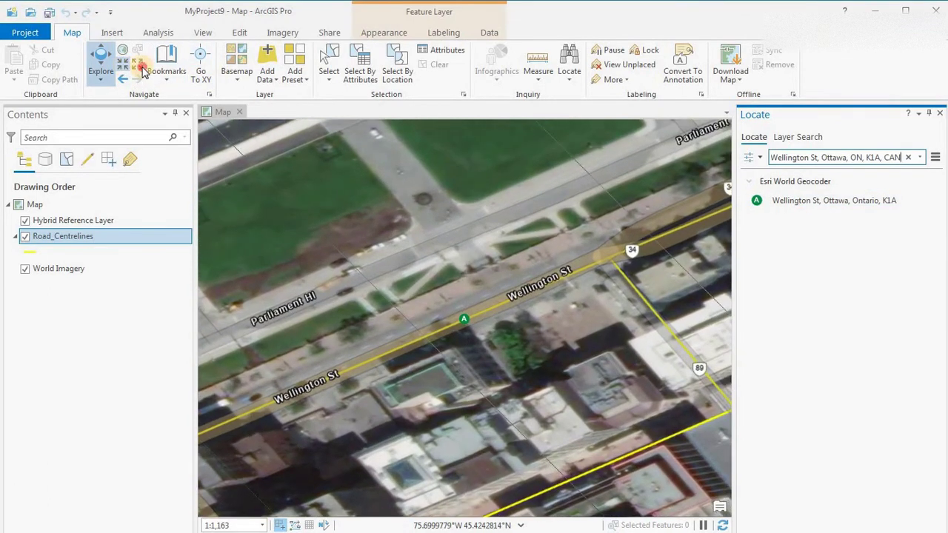
Examine the area around the Wellington St marker at wider scales, hiding and reshowing the Road_Centrelines layer for comparison
left_click(140, 68)
left_click(140, 68)
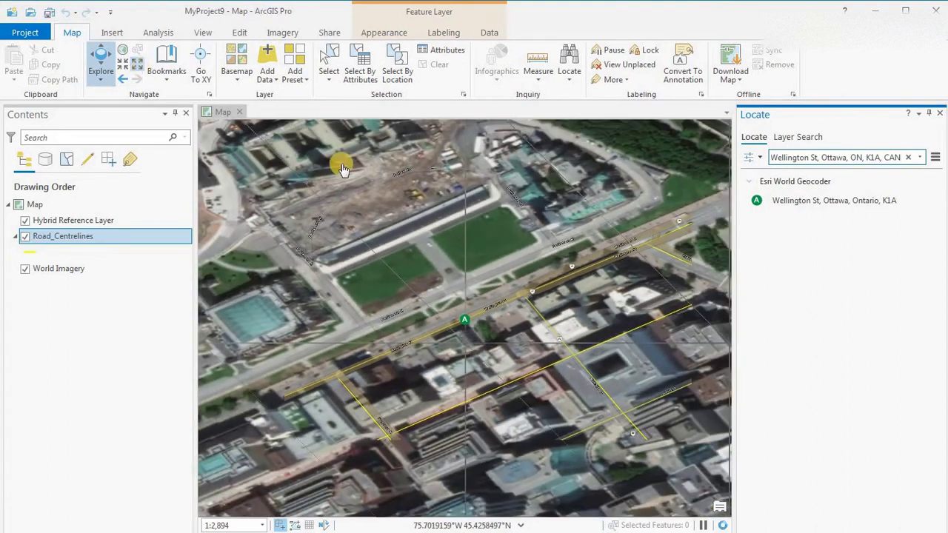
left_click_drag(423, 180, 458, 308)
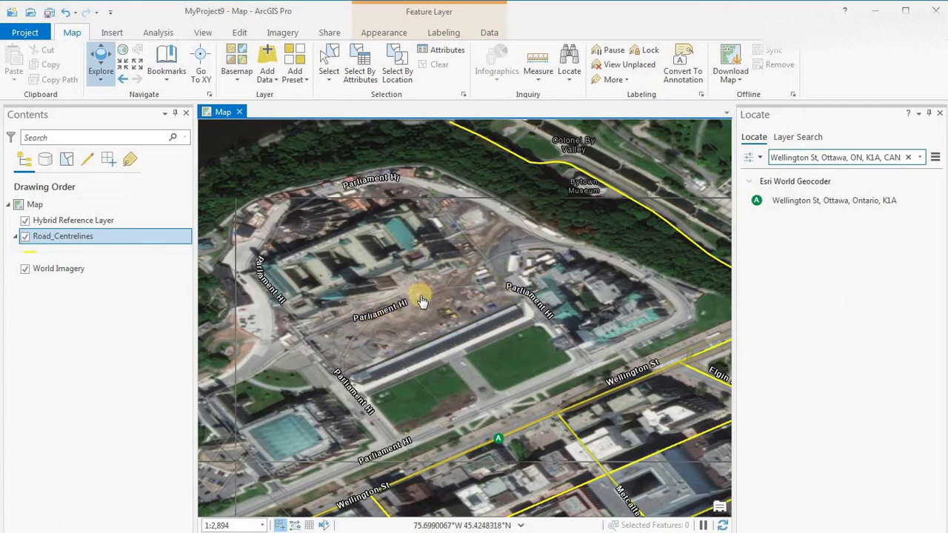
left_click_drag(454, 339, 428, 281)
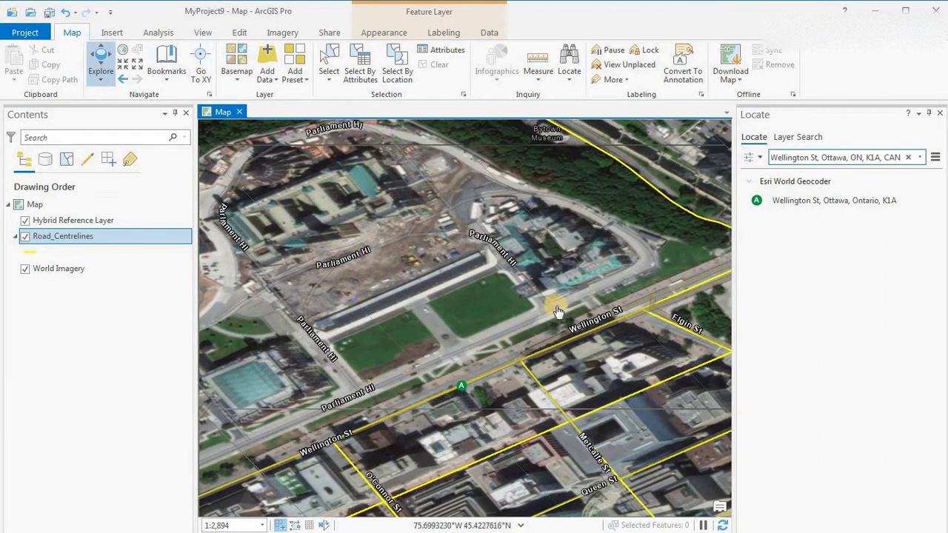
left_click(123, 69)
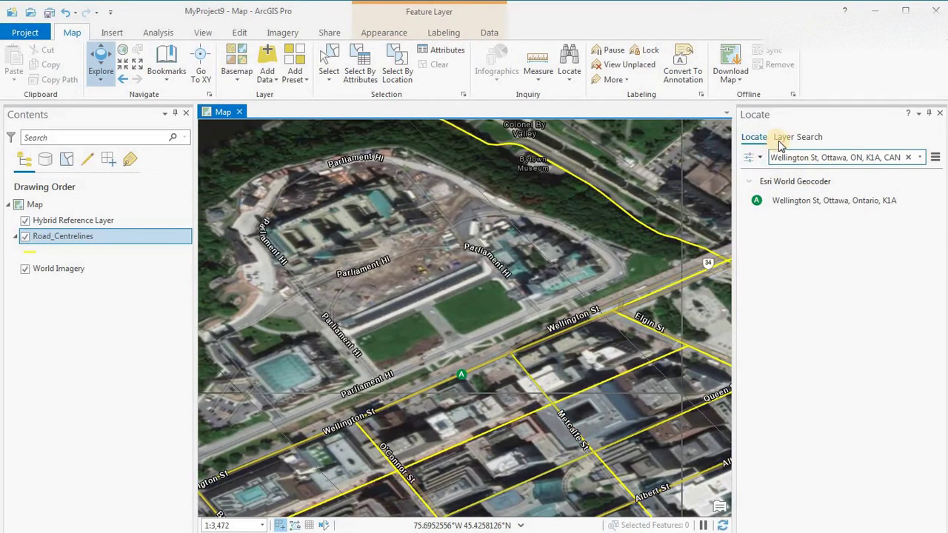
left_click(132, 72)
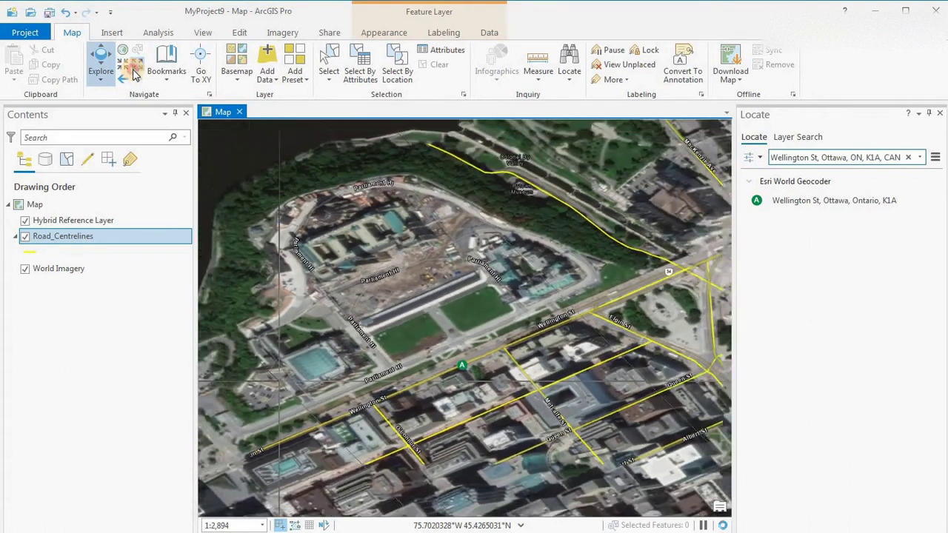
left_click(134, 71)
left_click(134, 72)
left_click(134, 72)
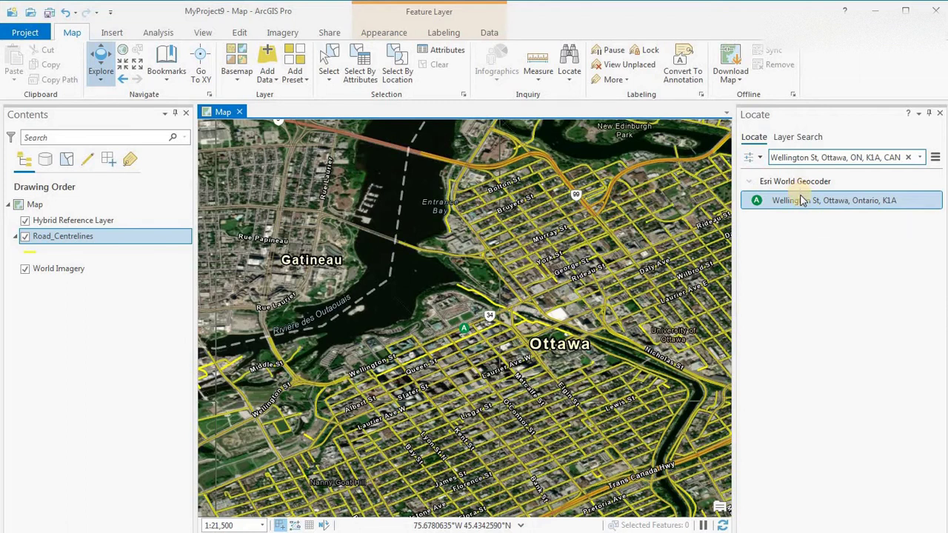
left_click(24, 237)
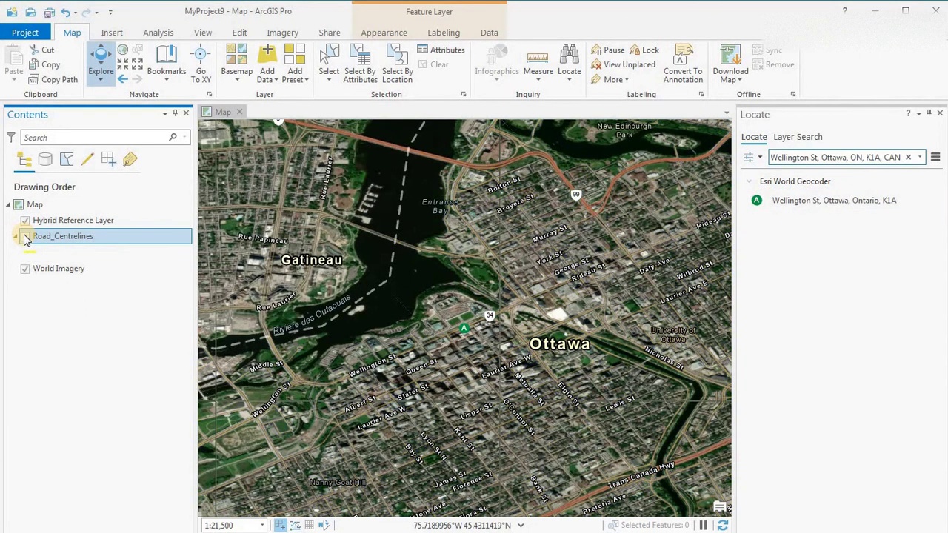
left_click(24, 237)
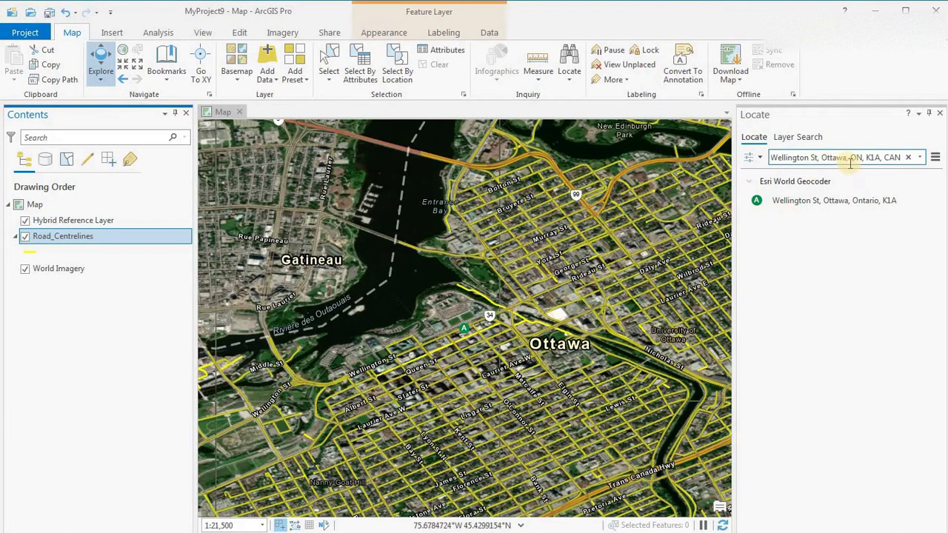
Clear the previous locate query, review the Layer Search options, and search the map's layers for "wellington"
left_click(787, 141)
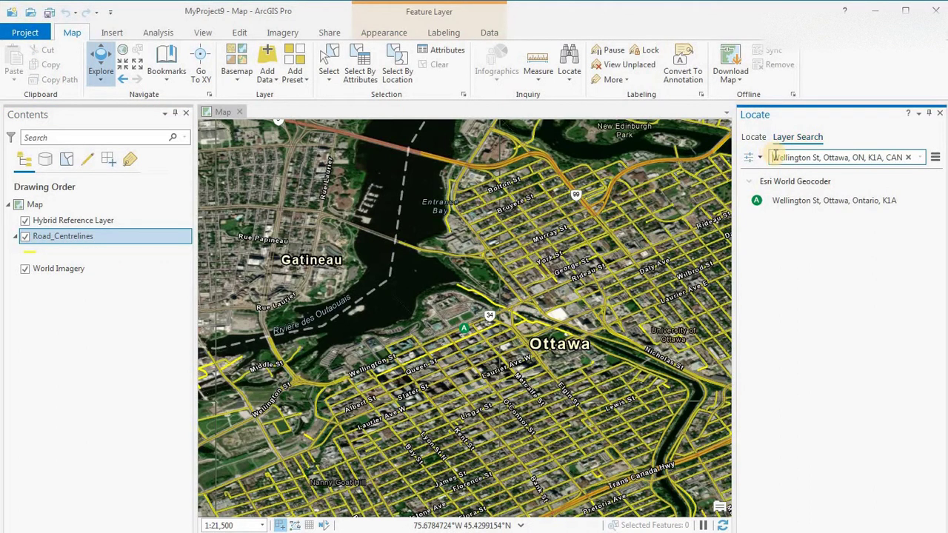
left_click(899, 156)
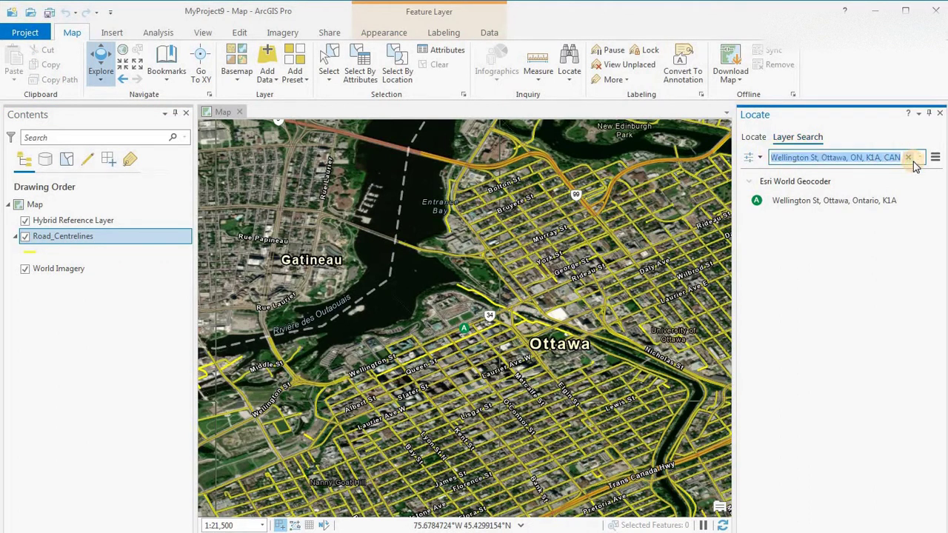
left_click(908, 158)
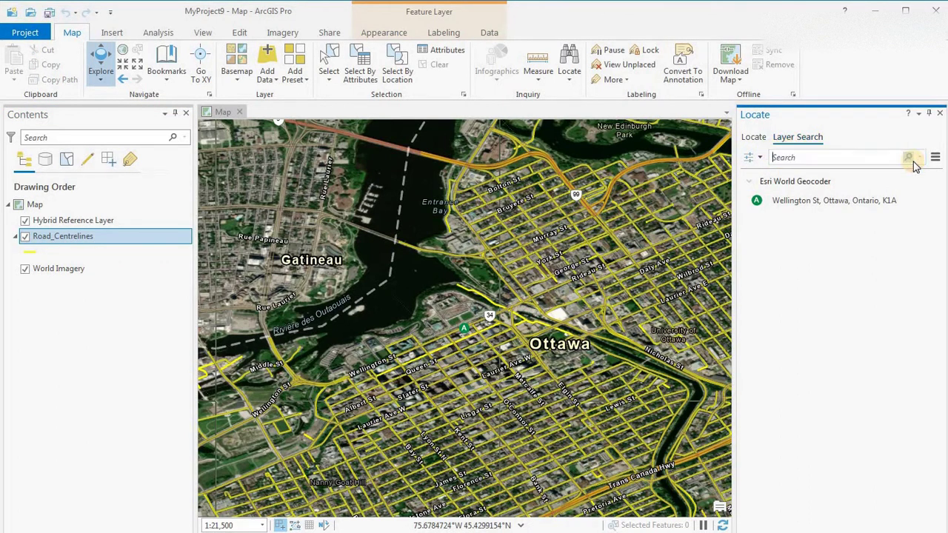
left_click(760, 161)
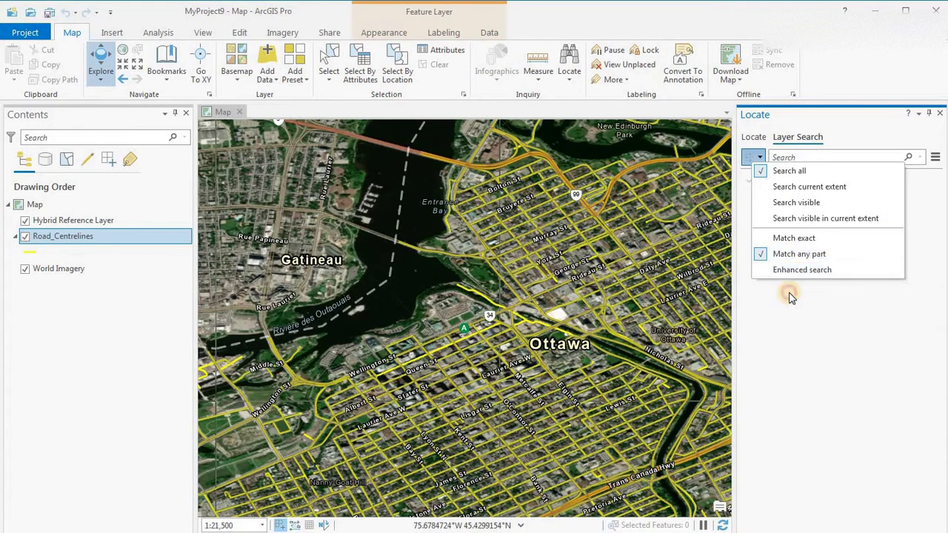
left_click(787, 292)
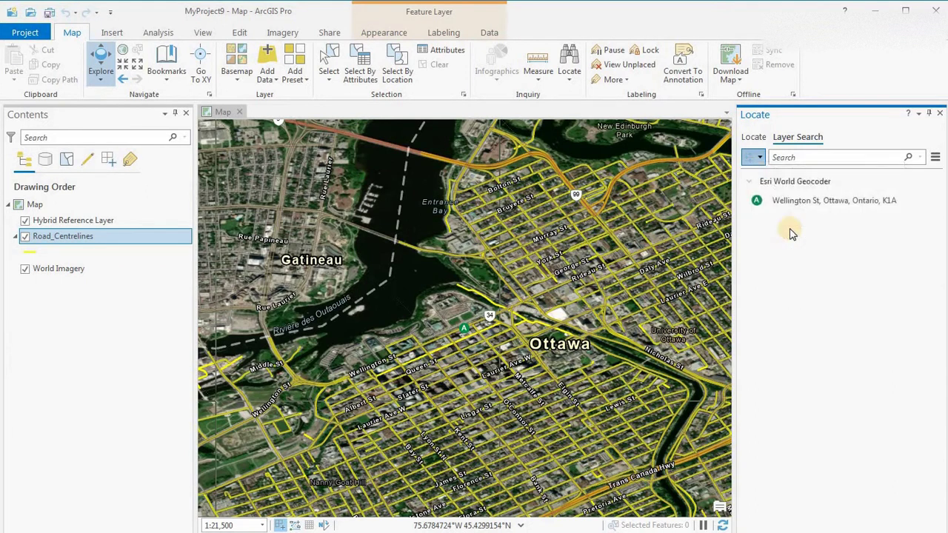
left_click(797, 163)
type("wellington")
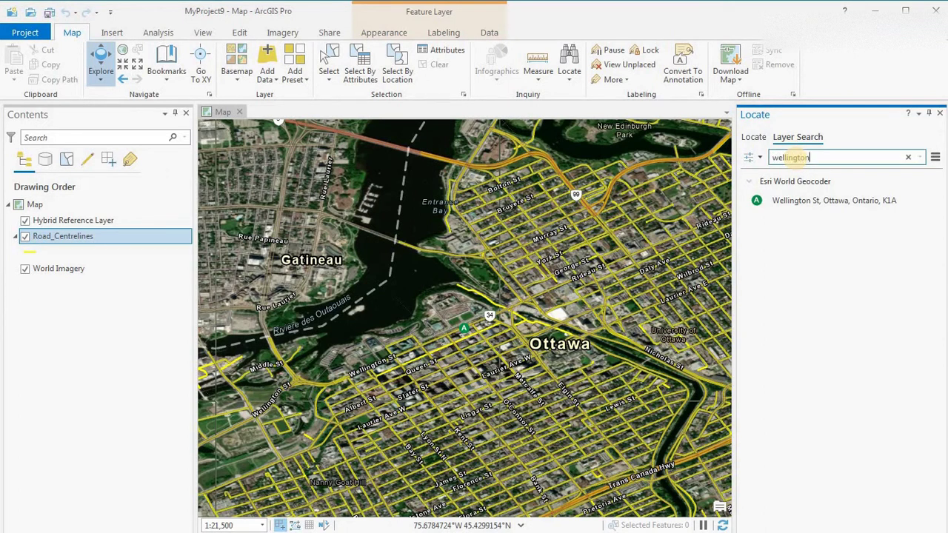
key("Return")
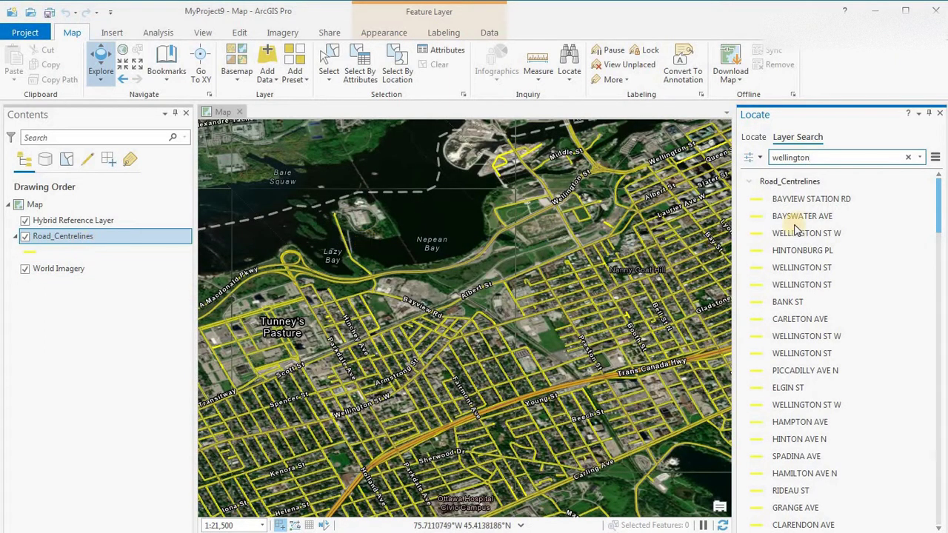
Examine the road segments listed under Road_Centrelines in the layer search results
left_click(822, 201)
left_click(826, 215)
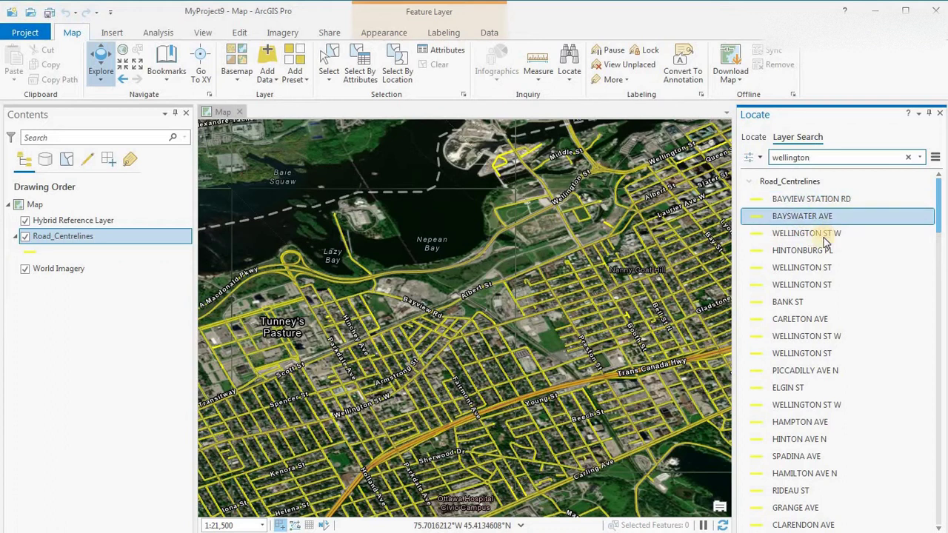
left_click(822, 234)
left_click(822, 252)
left_click(824, 285)
left_click(823, 304)
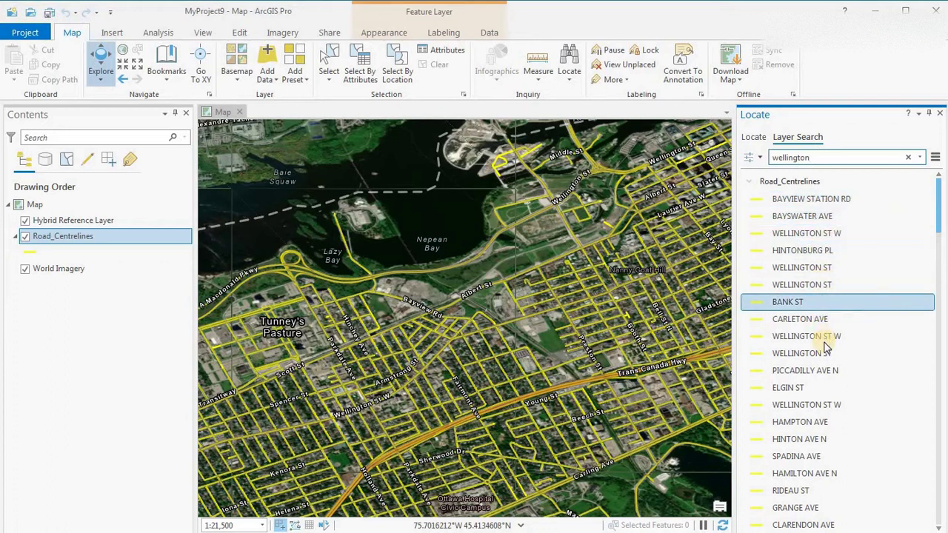
left_click(825, 337)
left_click(825, 387)
left_click(491, 258)
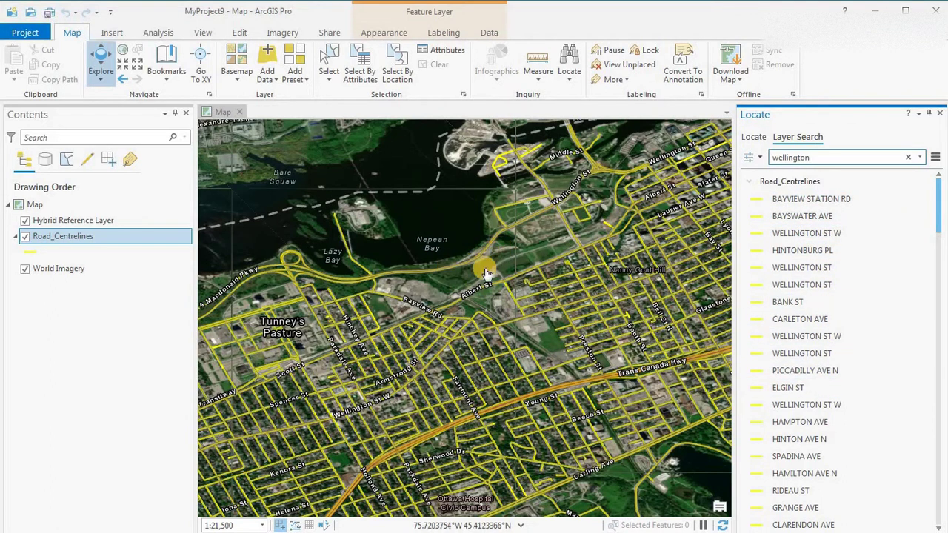
left_click(860, 271)
left_click(858, 302)
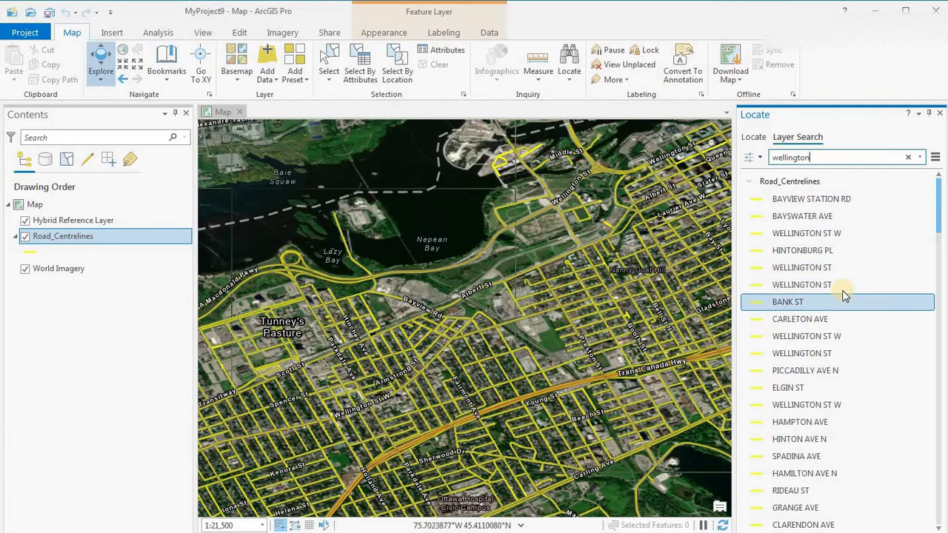
left_click(852, 370)
left_click(822, 319)
left_click(811, 284)
left_click(800, 251)
left_click(792, 234)
left_click(804, 216)
left_click(807, 202)
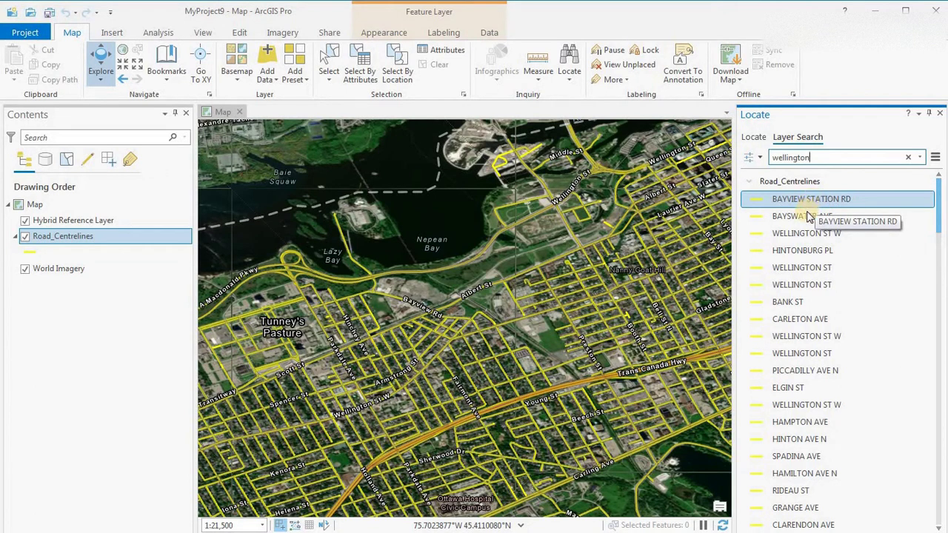
left_click(808, 215)
left_click(806, 201)
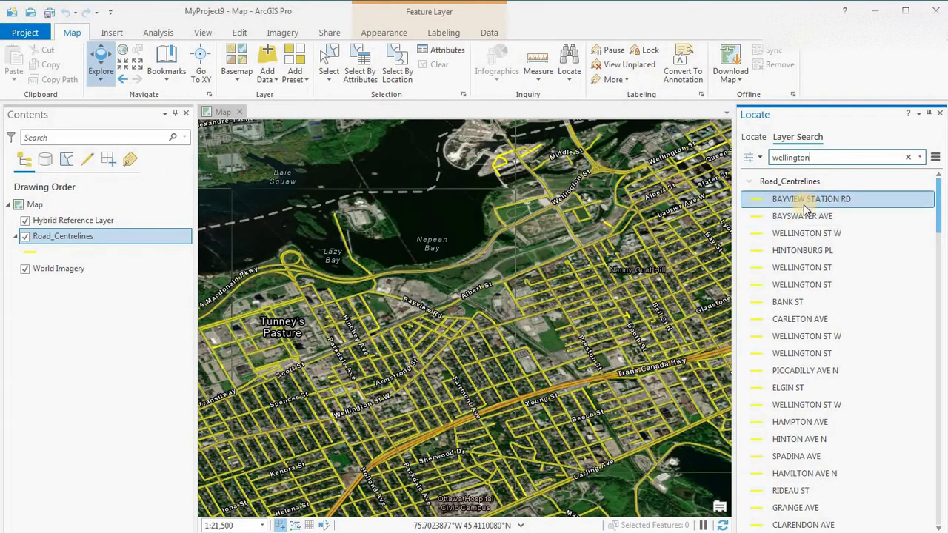
left_click(806, 215)
left_click(806, 265)
left_click(804, 251)
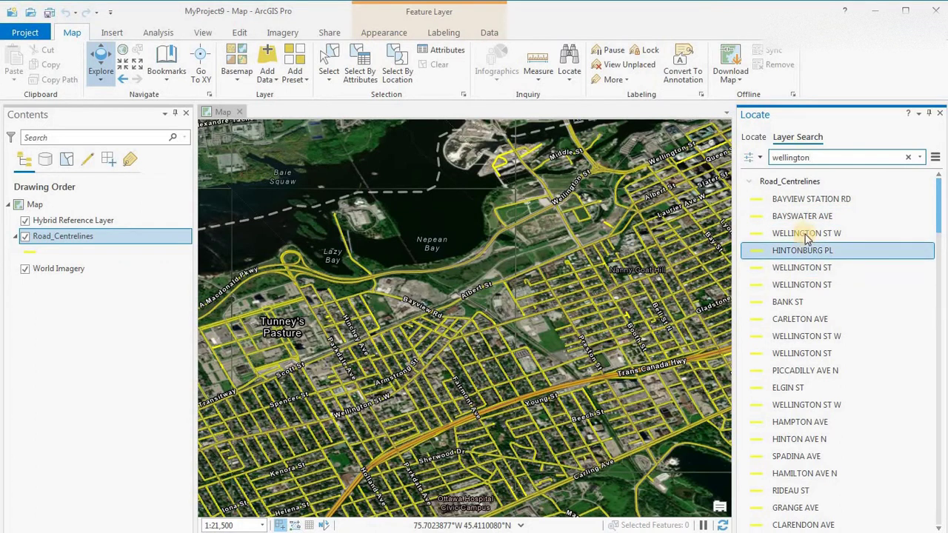
left_click(804, 233)
key("Down")
key("Down")
key("Down")
key("Down")
key("Down")
key("Down")
key("Down")
key("Down")
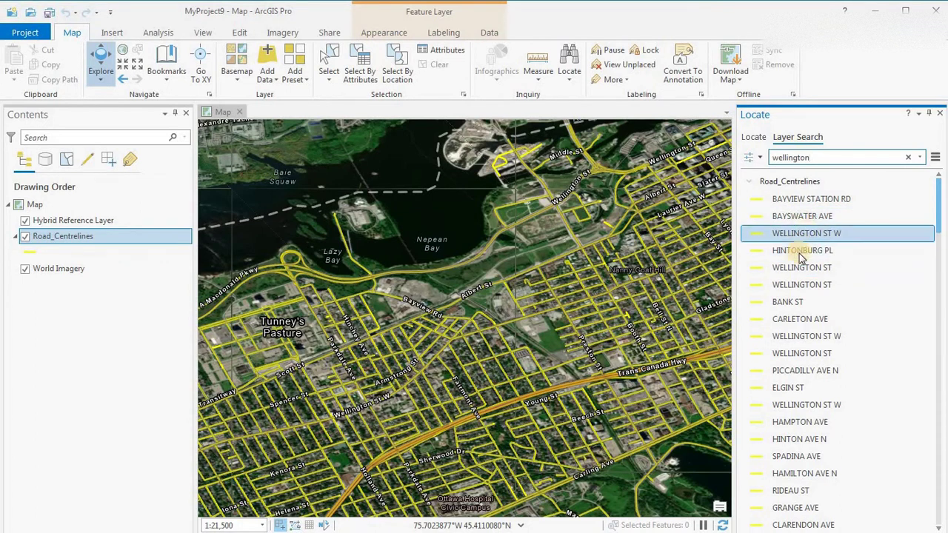
left_click(815, 319)
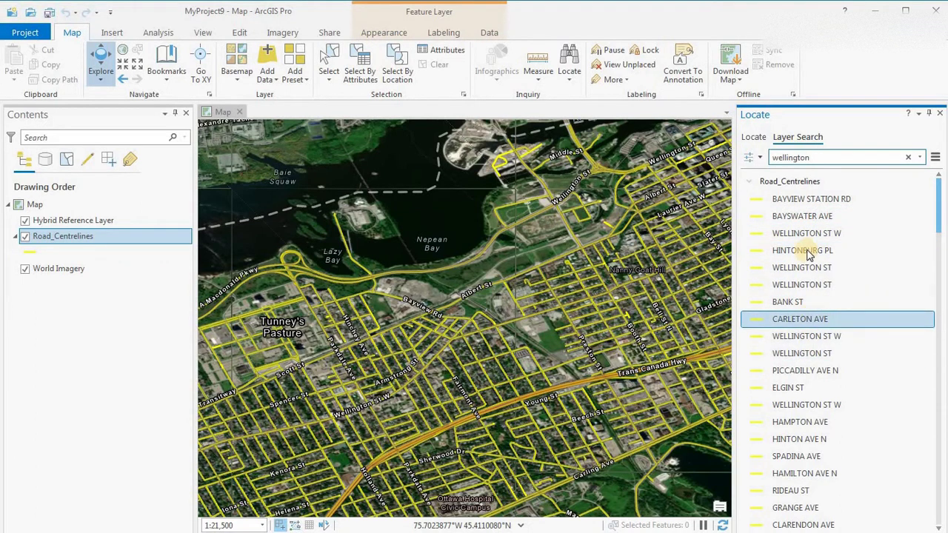
Zoom the map to the first and second WELLINGTON ST road segments in the layer search results
left_click(807, 250)
key("Up")
left_click(808, 254)
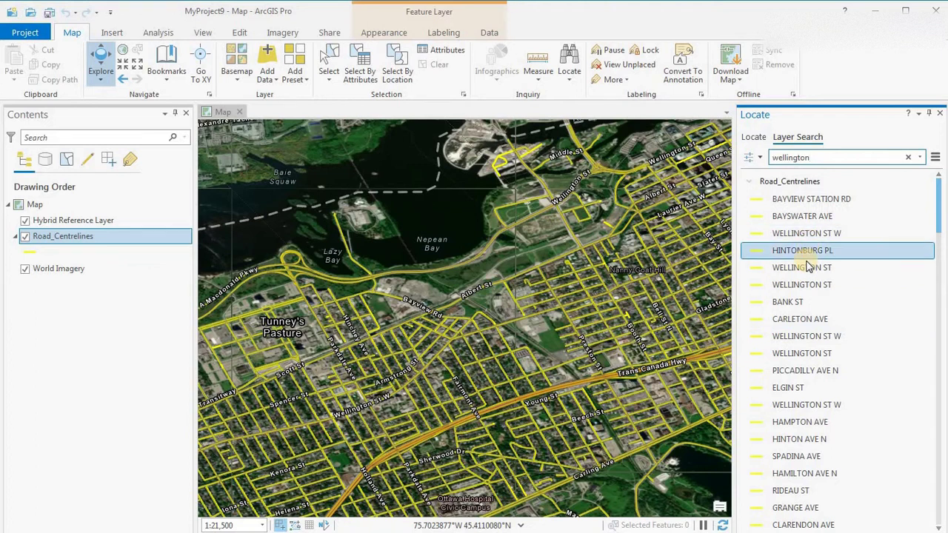
left_click(807, 265)
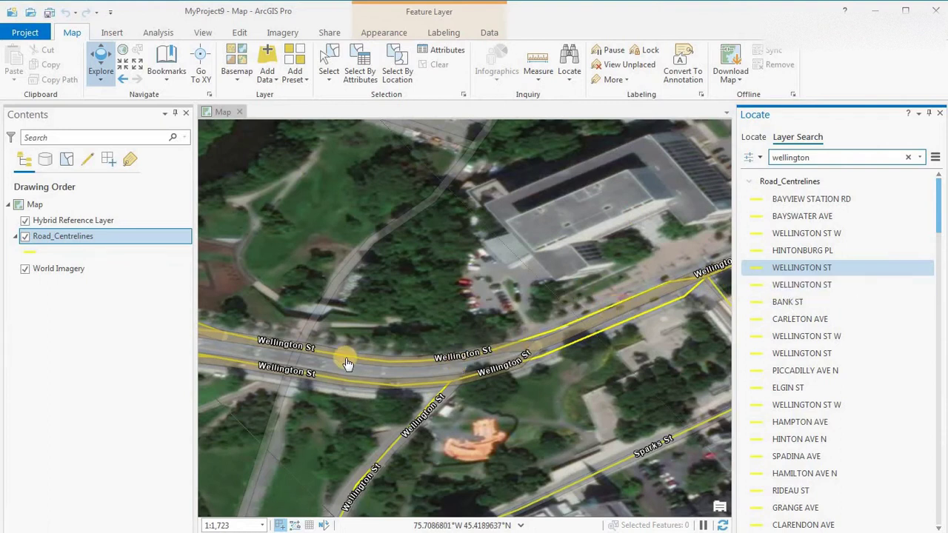
left_click(790, 292)
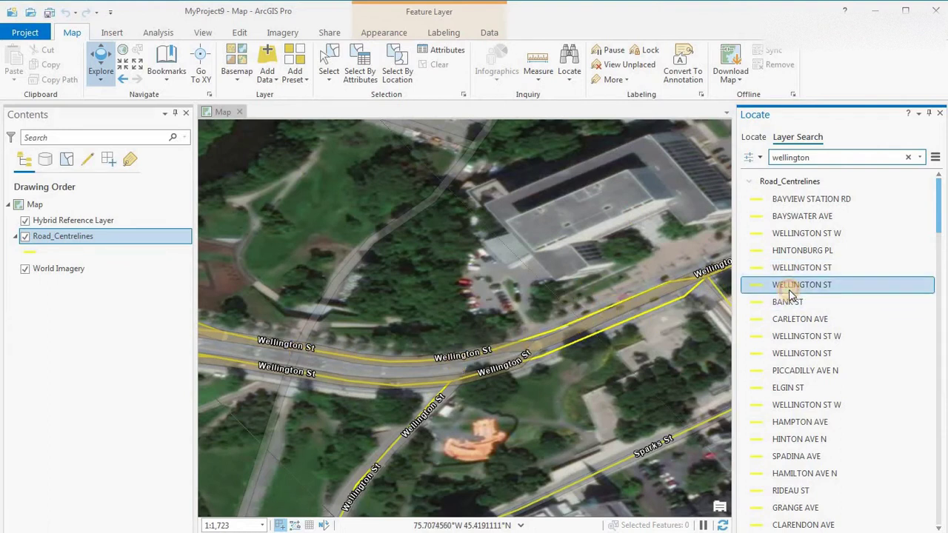
Examine Wellington St on the map from the located road segment toward Parliament Hill at a wider scale
left_click(135, 68)
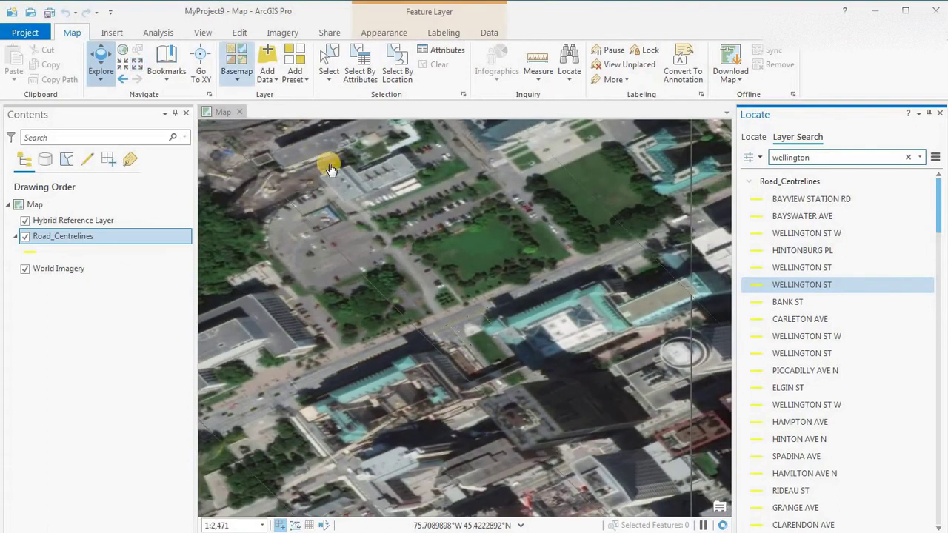
mouse_move(328, 158)
left_mouse_down()
mouse_move(291, 266)
mouse_move(271, 168)
mouse_move(333, 255)
mouse_move(732, 284)
left_mouse_up()
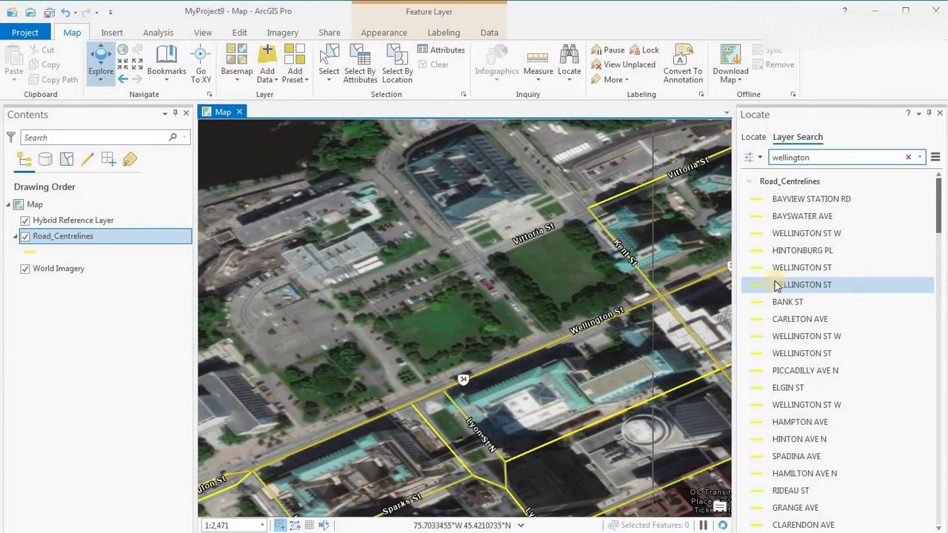
left_click(829, 289)
left_click(704, 197)
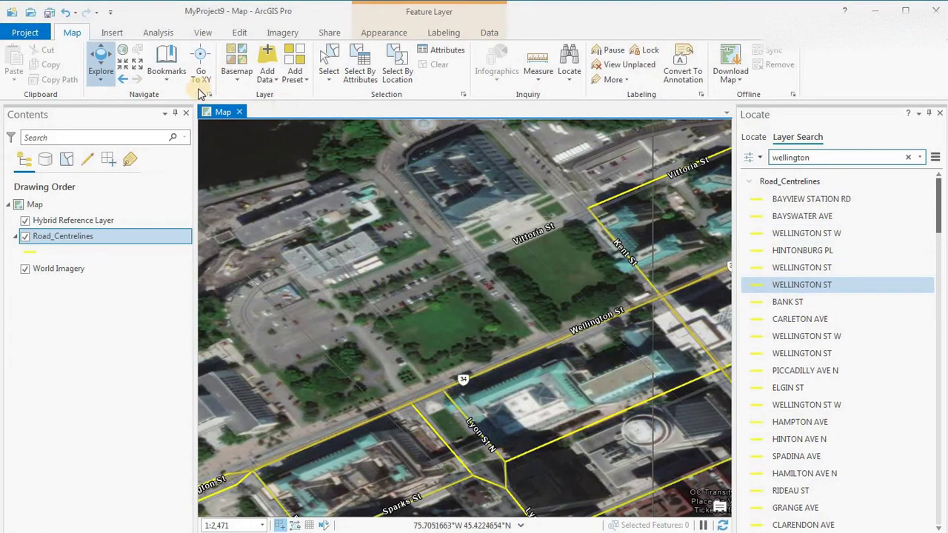
left_click(138, 66)
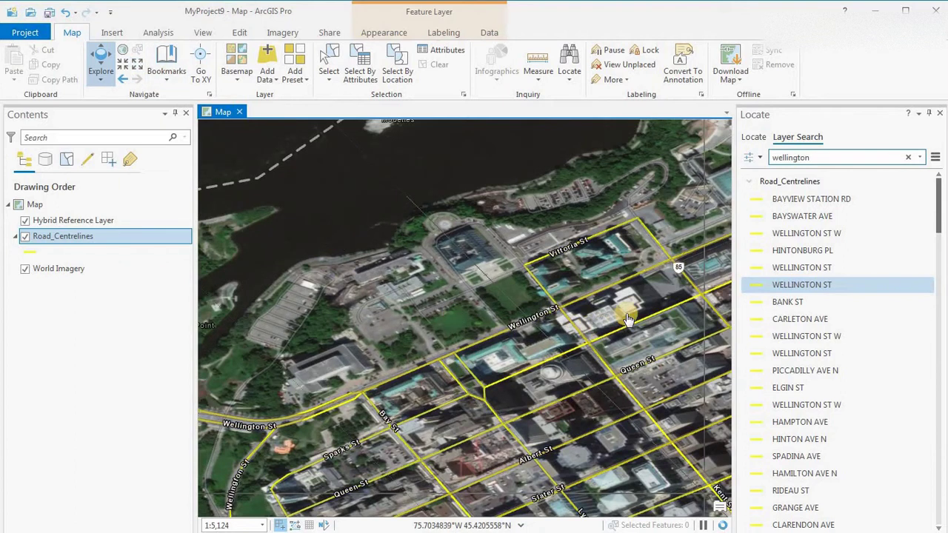
mouse_move(523, 320)
left_mouse_down()
mouse_move(419, 360)
mouse_move(262, 388)
left_mouse_up()
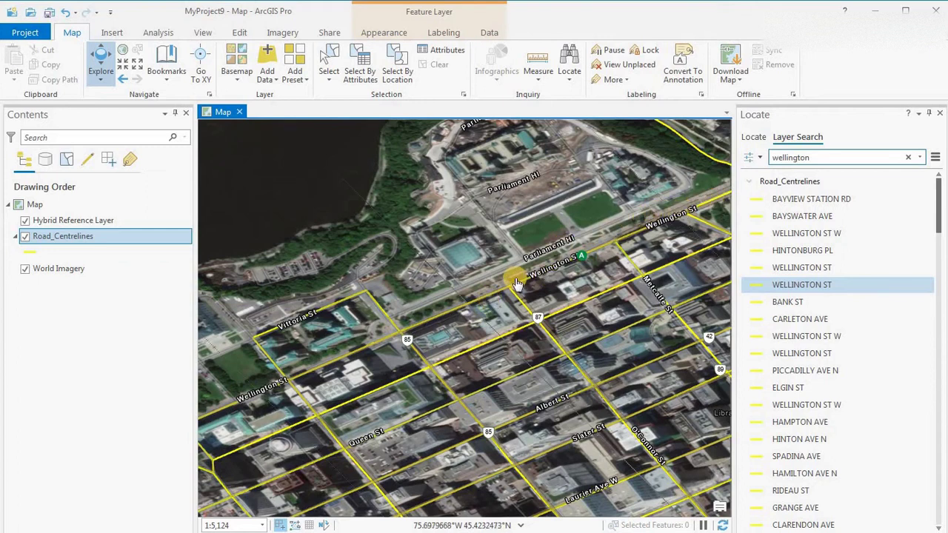
left_click(815, 233)
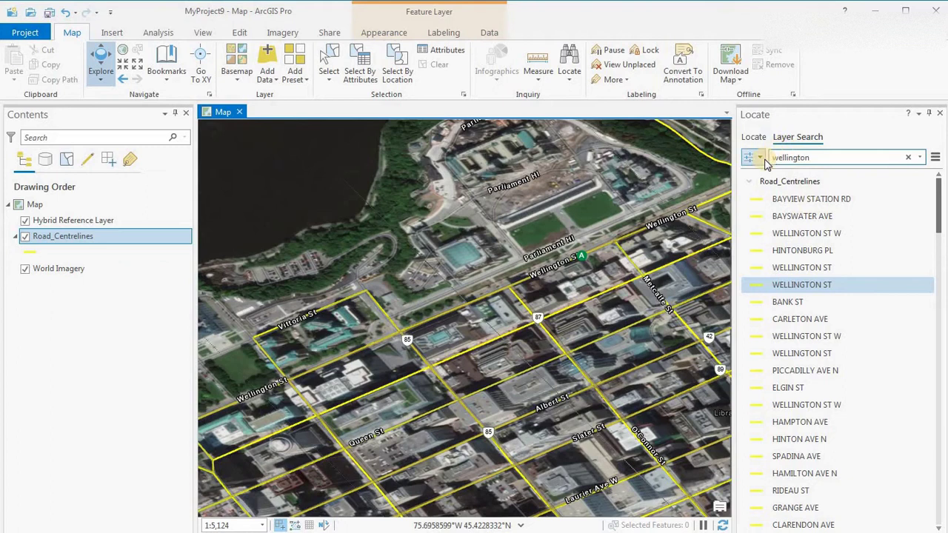